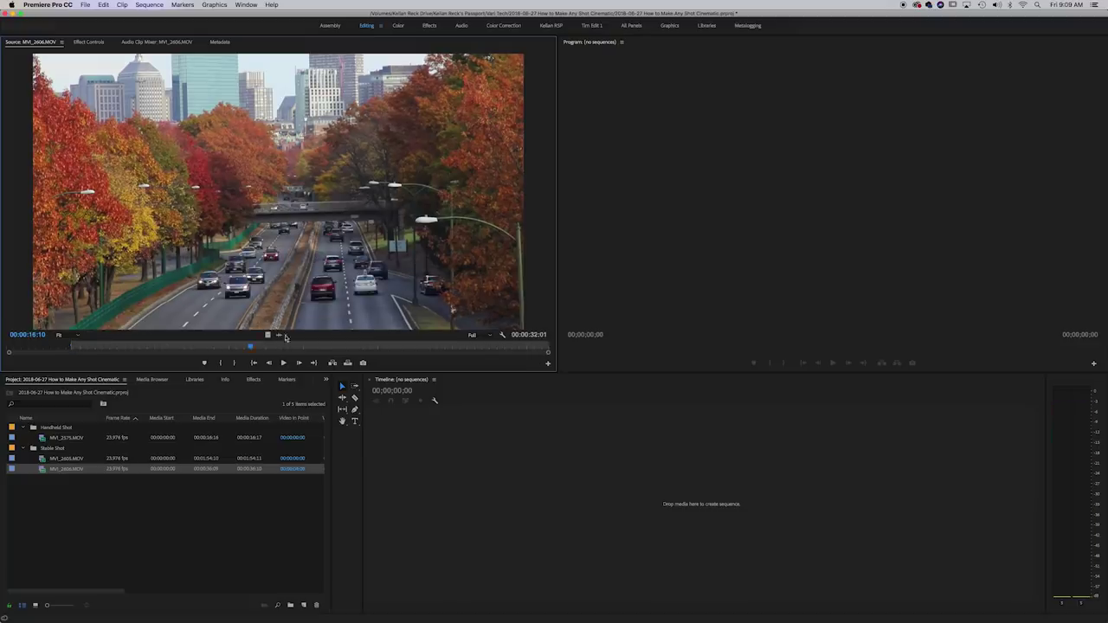
Drop MVI_2606.MOV into the empty Timeline to make the MVI_2606 sequence, then play it back
{"action": "left_click_drag", "start_coordinate": [496, 482], "coordinate": [496, 481]}
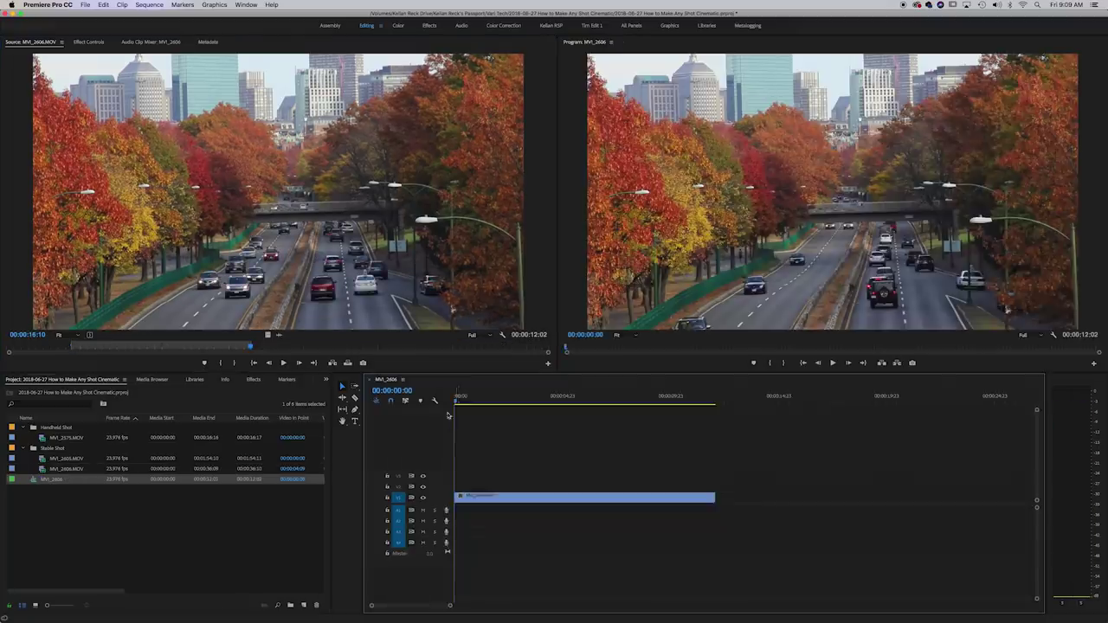
{"action": "key", "text": "space"}
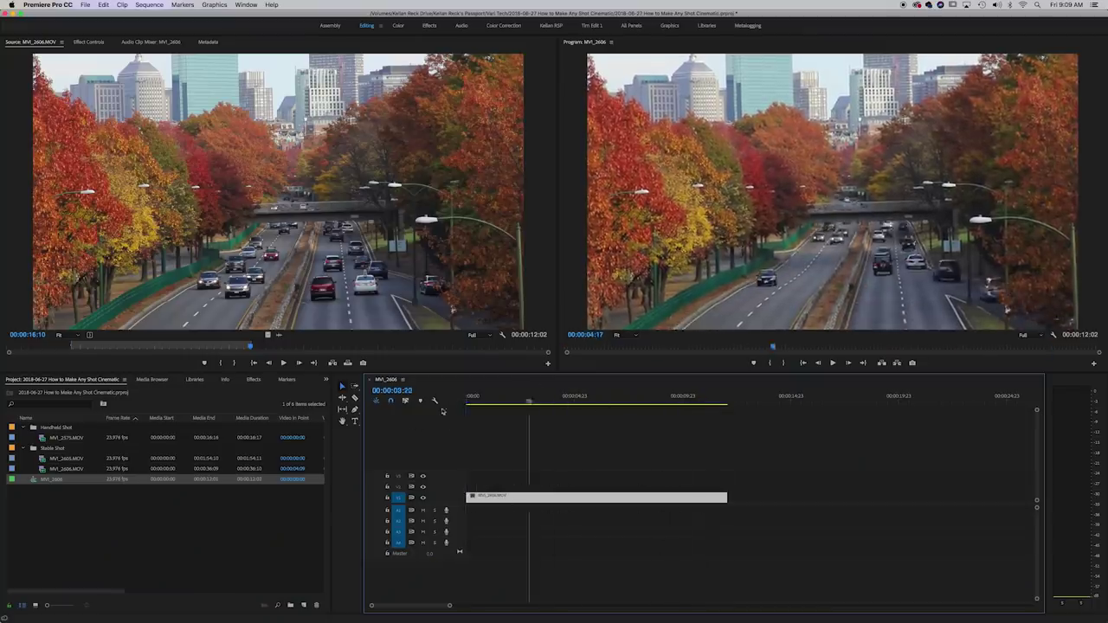
Keyframe the highway clip's Scale so it reaches 105 on the last frame
{"action": "left_click", "coordinate": [101, 44]}
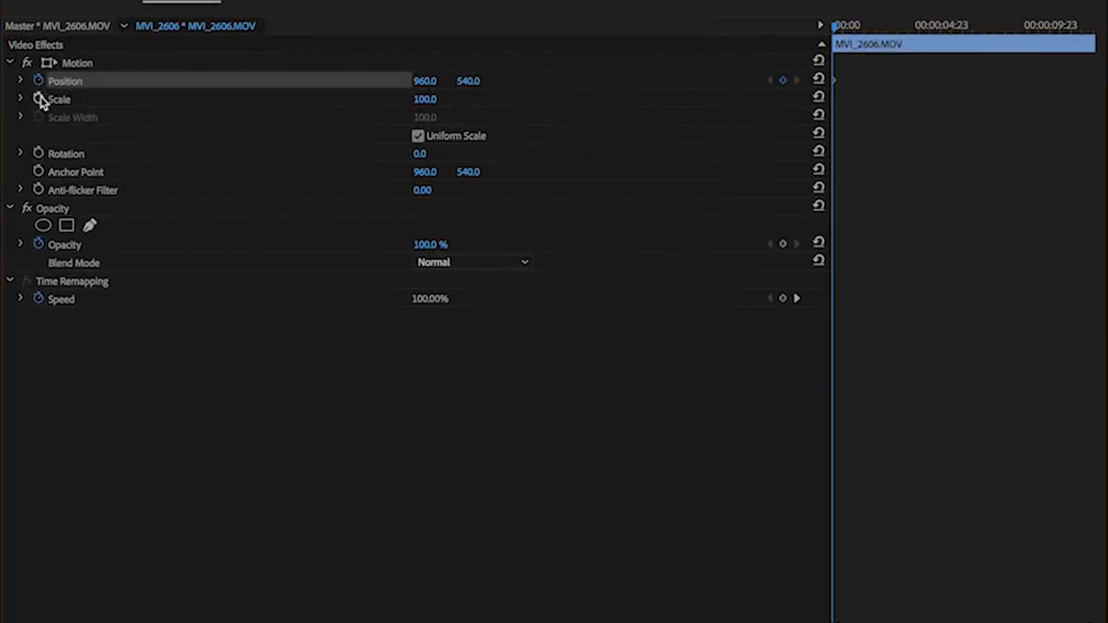
{"action": "left_click", "coordinate": [38, 99]}
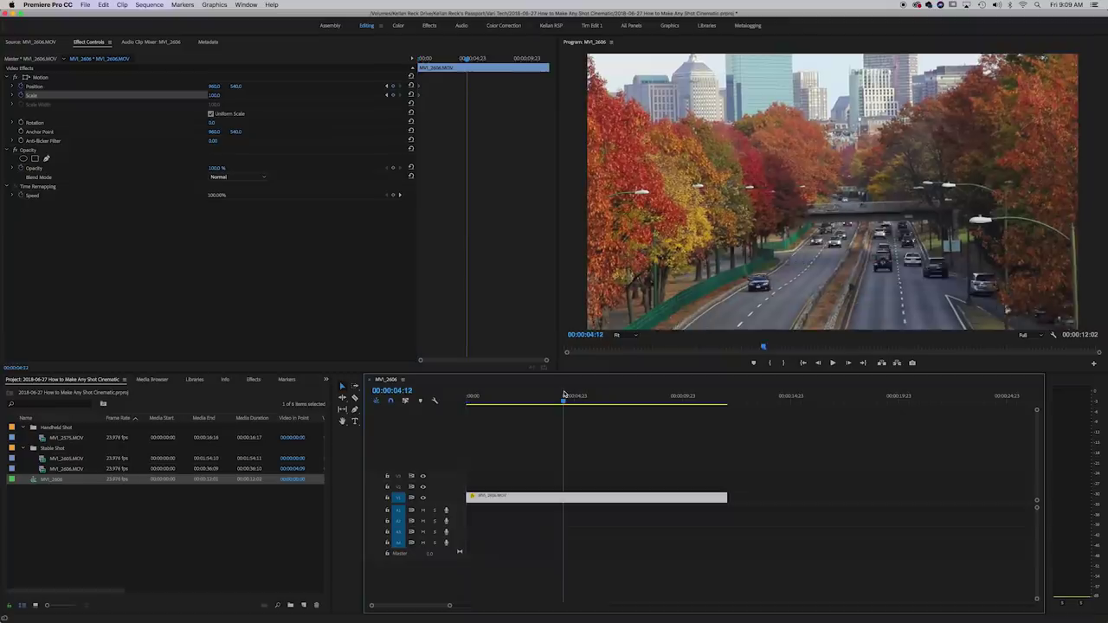
{"action": "key", "text": "Down"}
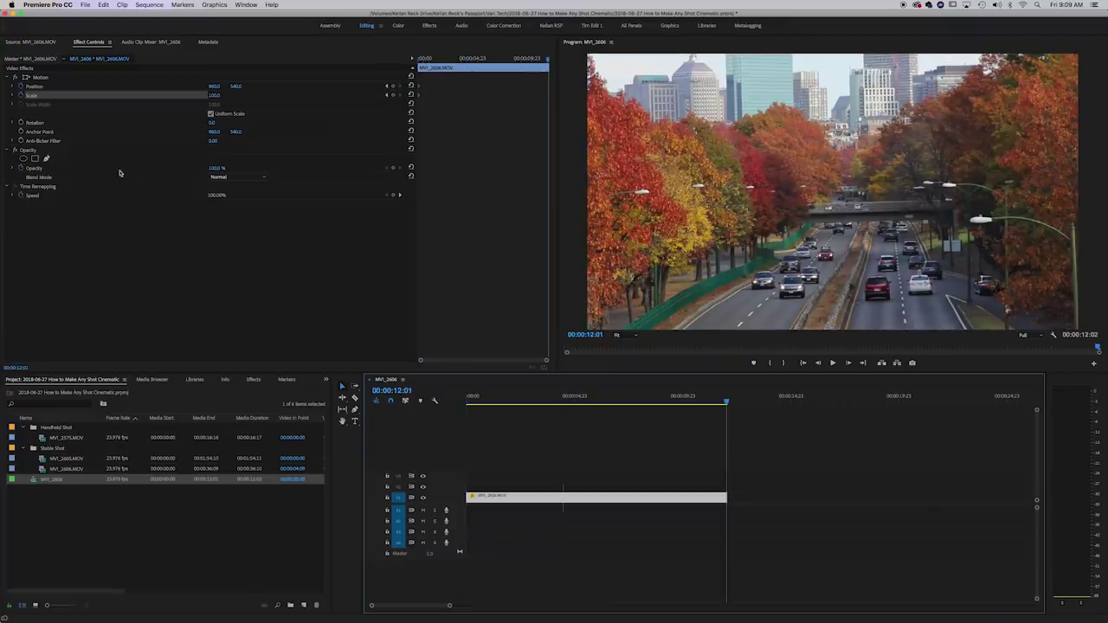
{"action": "left_click", "coordinate": [215, 95]}
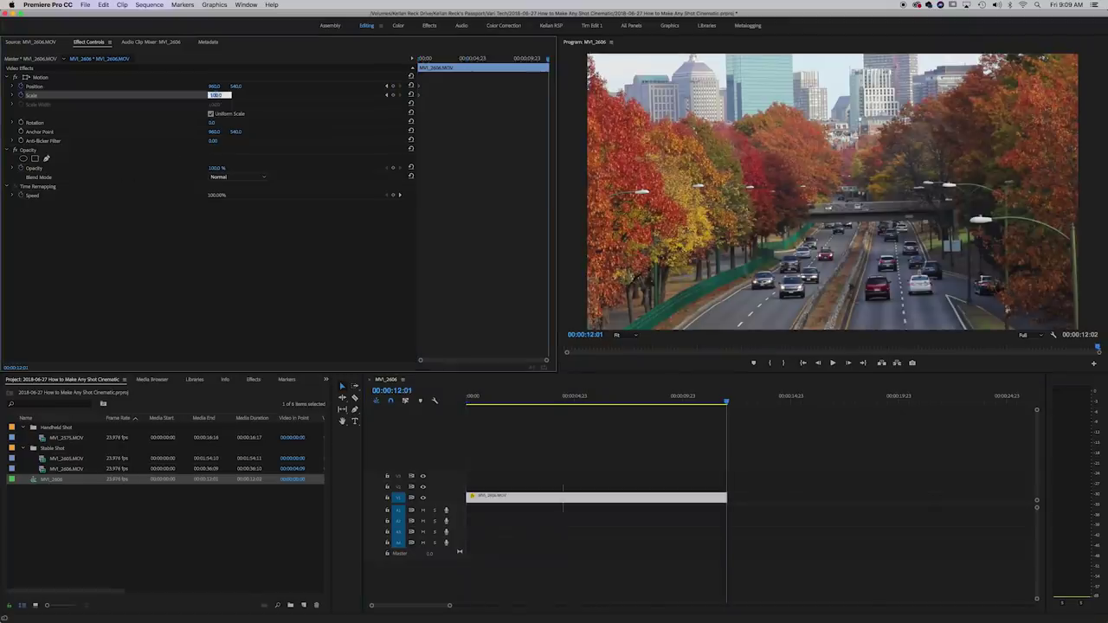
{"action": "type", "text": "105"}
{"action": "key", "text": "Return"}
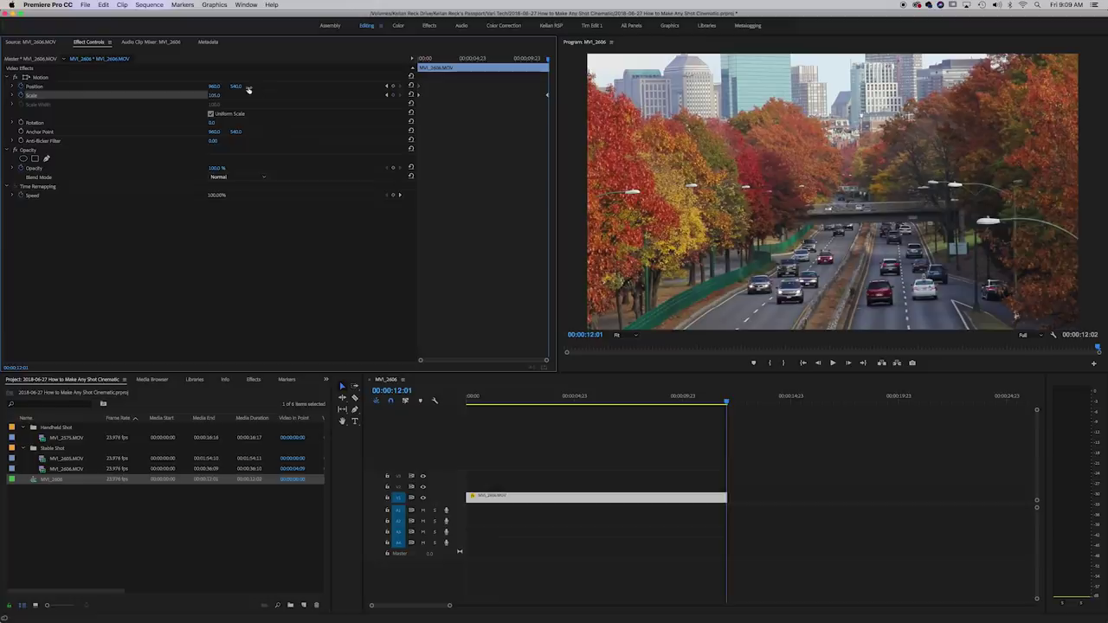
Lower Position Y to about 566 at the end, then preview the push-in from the start
{"action": "left_click", "coordinate": [262, 233]}
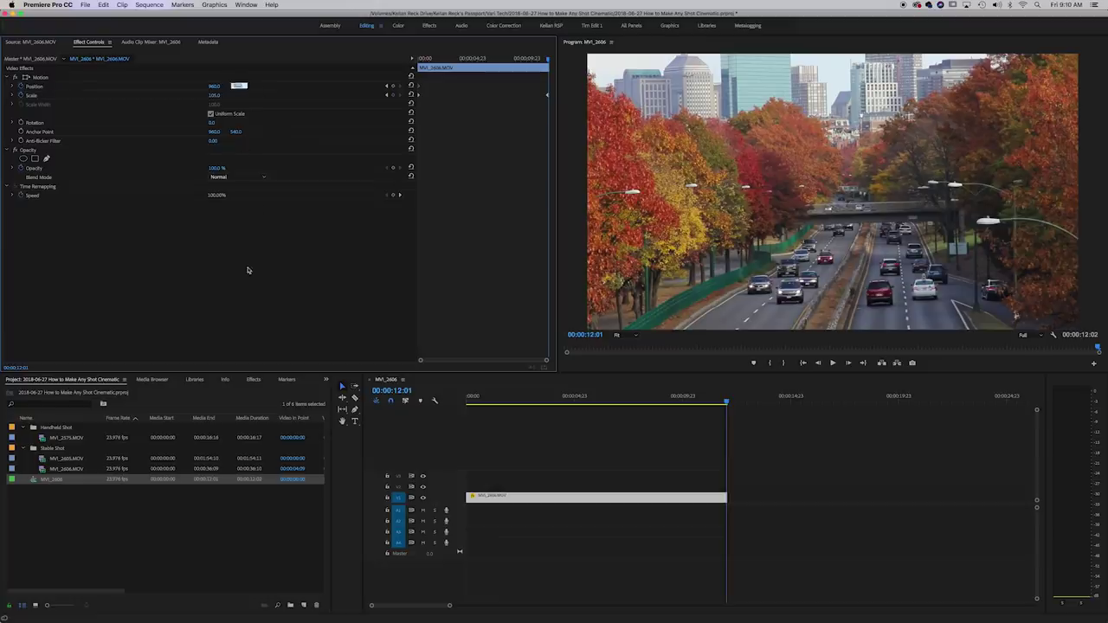
{"action": "left_click_drag", "start_coordinate": [235, 90], "coordinate": [258, 90]}
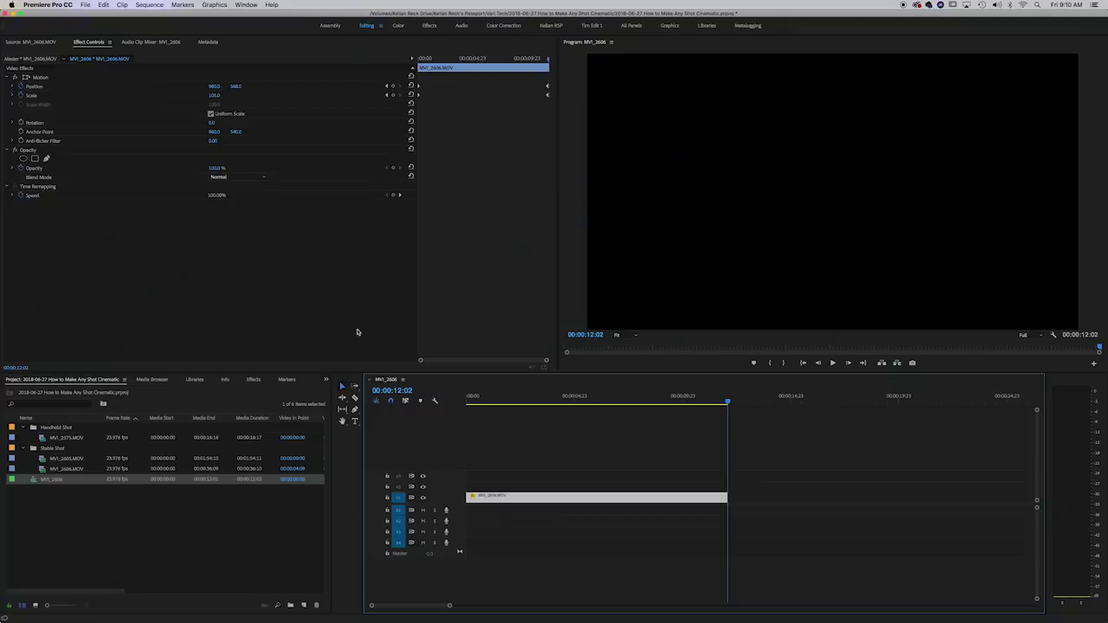
{"action": "left_click_drag", "start_coordinate": [416, 391], "coordinate": [409, 394]}
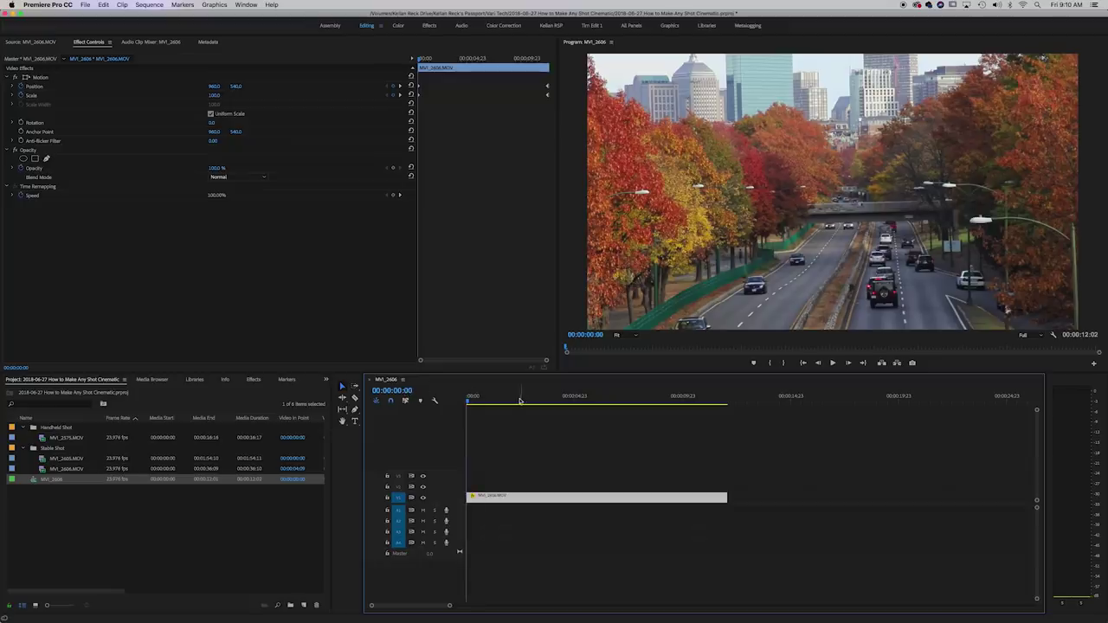
{"action": "left_click_drag", "start_coordinate": [517, 400], "coordinate": [719, 400]}
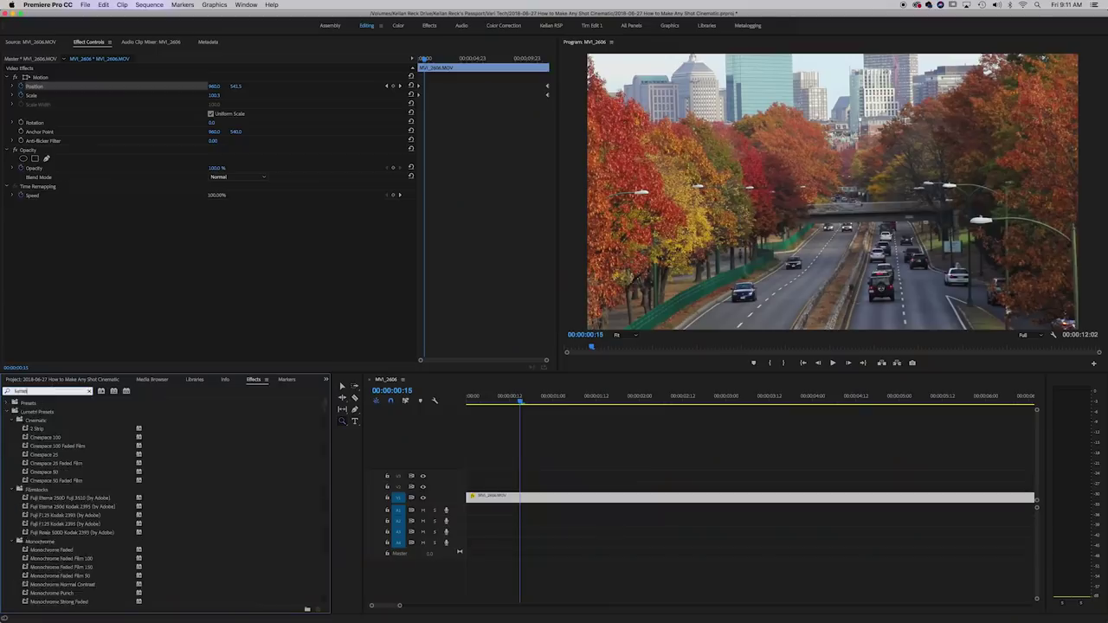
Apply Lumetri Color to the highway clip with a Vignette Amount of -0.2
{"action": "type", "text": "ri co"}
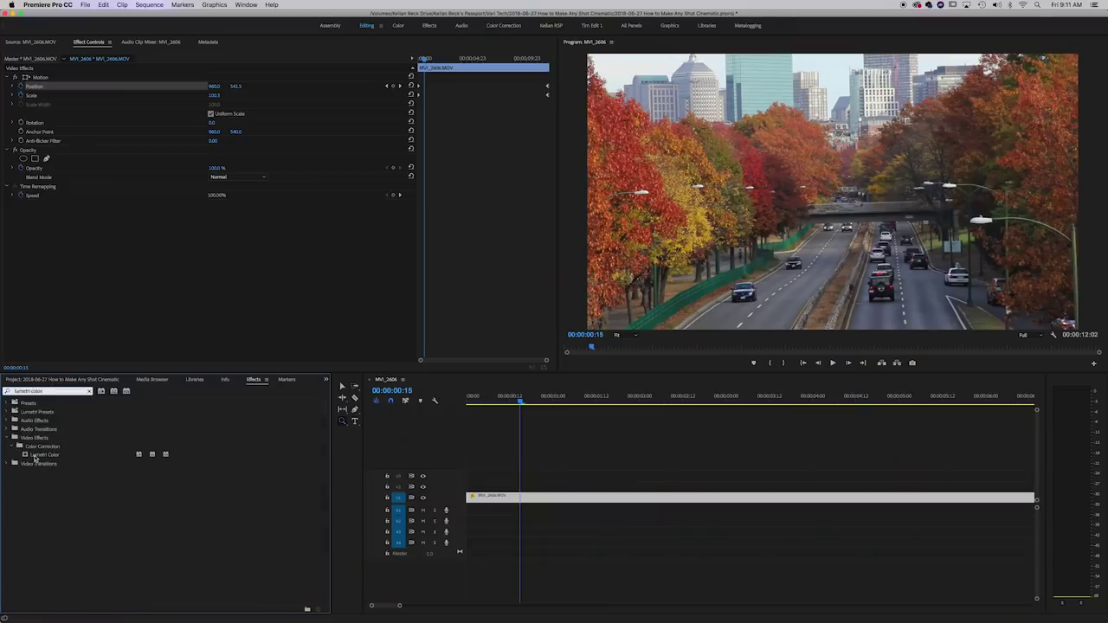
{"action": "type", "text": "lor"}
{"action": "left_click_drag", "start_coordinate": [35, 456], "coordinate": [504, 496]}
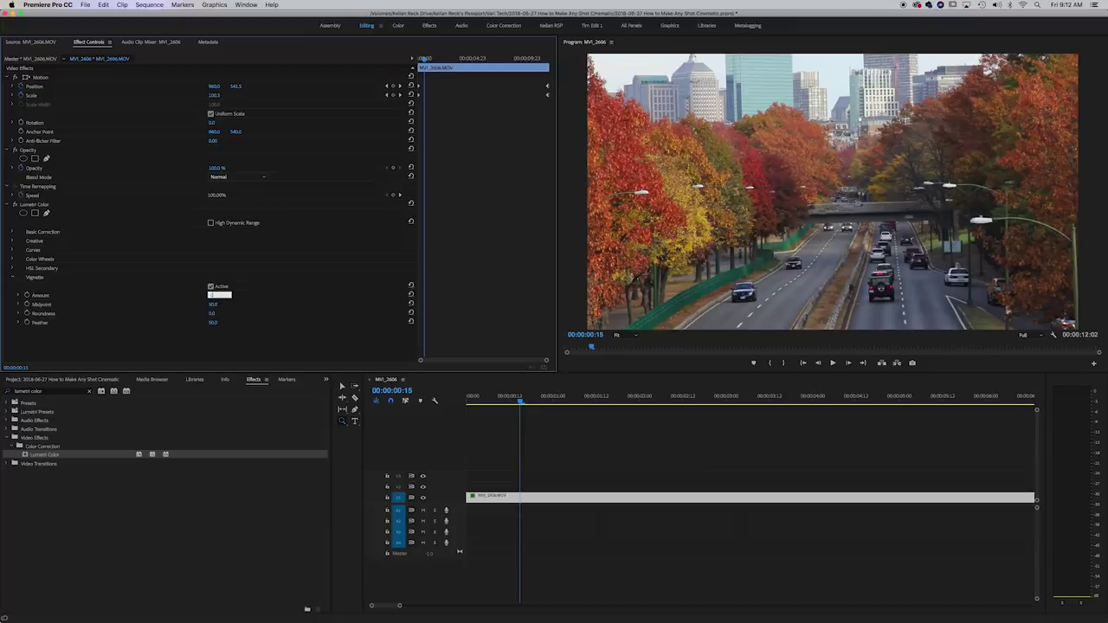
{"action": "key", "text": "Return"}
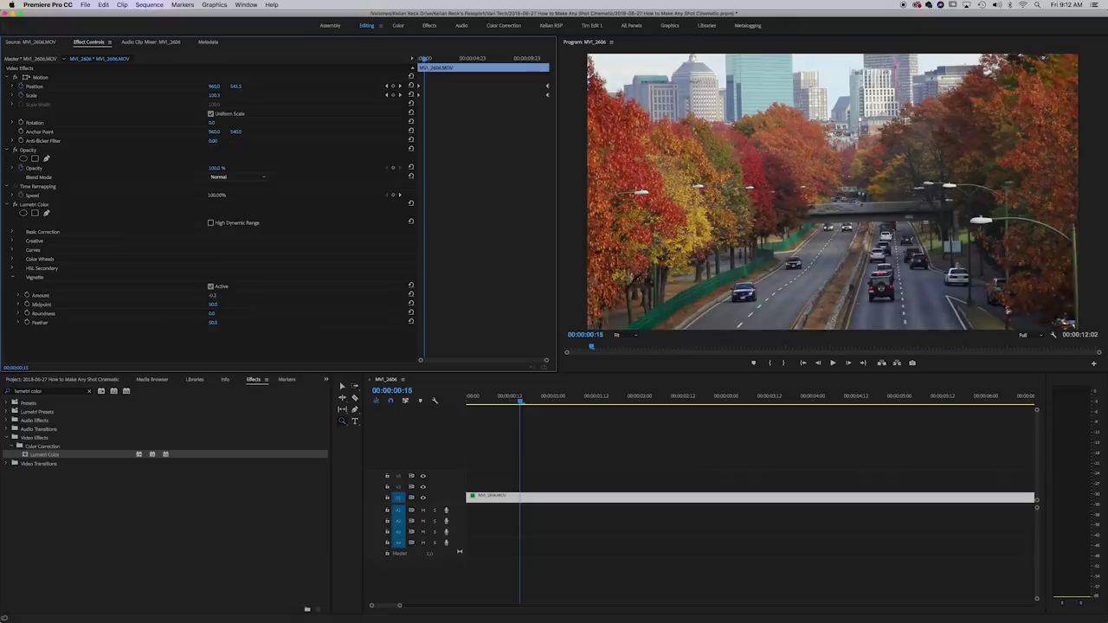
Toggle the Lumetri grade off and on repeatedly to compare, then expand Basic Correction
{"action": "left_click", "coordinate": [15, 204]}
{"action": "left_click", "coordinate": [16, 205]}
{"action": "left_click", "coordinate": [15, 204]}
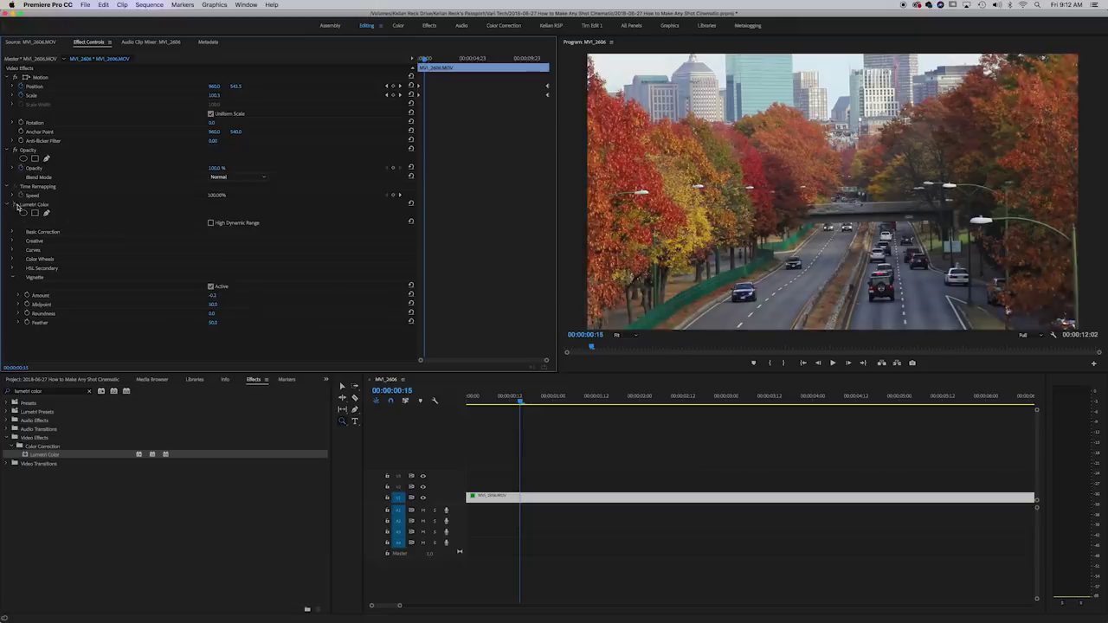
{"action": "left_click", "coordinate": [16, 204]}
{"action": "left_click", "coordinate": [16, 204]}
{"action": "left_click", "coordinate": [15, 204]}
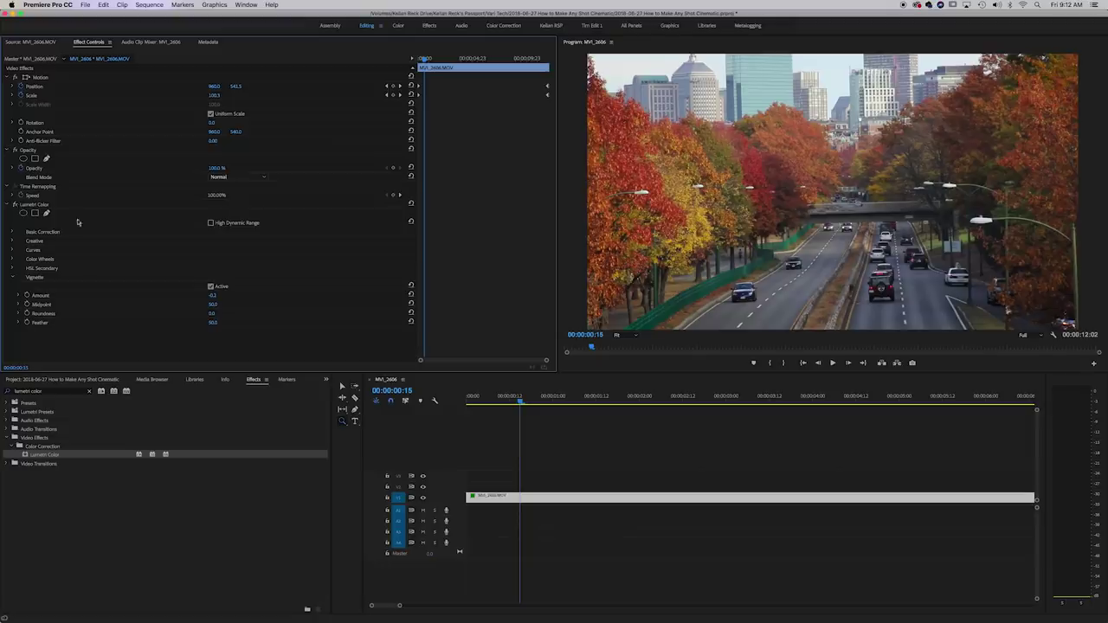
{"action": "left_click", "coordinate": [13, 233]}
Set the Lumetri Basic Correction Temperature to 15 for a warmer image
{"action": "scroll", "coordinate": [291, 276], "scroll_direction": "down", "scroll_amount": 1}
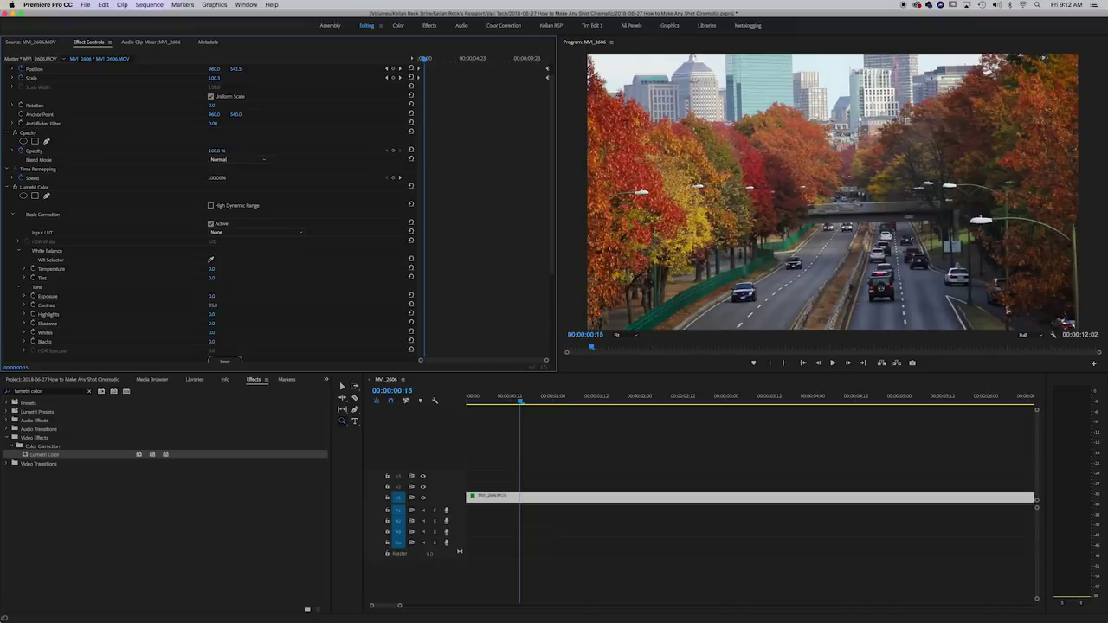
{"action": "scroll", "coordinate": [265, 270], "scroll_direction": "down", "scroll_amount": 3}
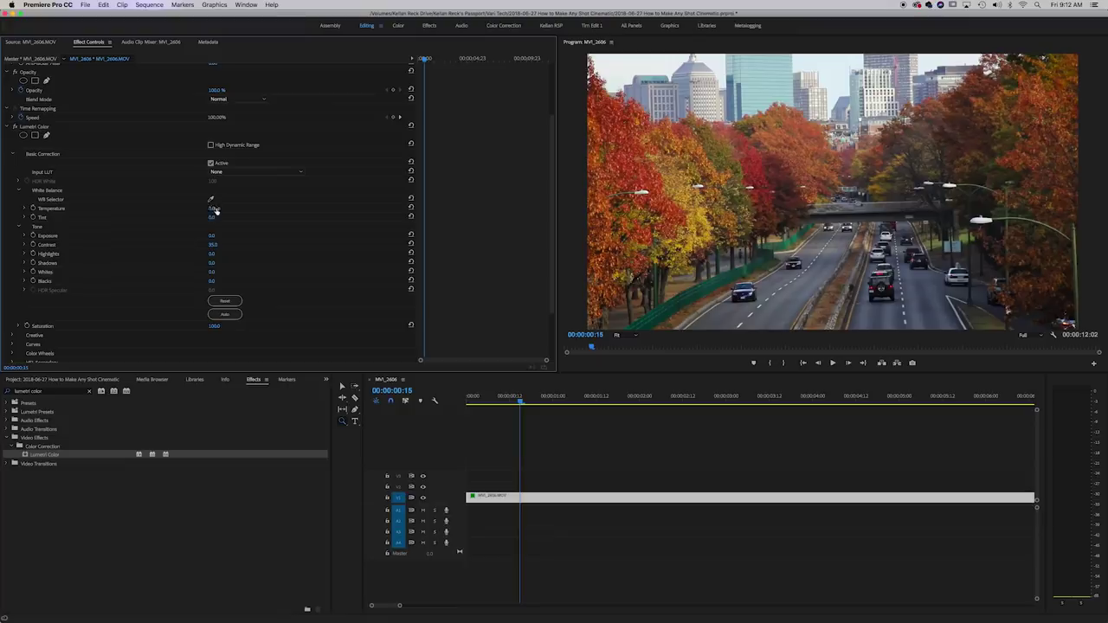
{"action": "left_click_drag", "start_coordinate": [214, 207], "coordinate": [295, 209]}
{"action": "left_click", "coordinate": [211, 209]}
{"action": "type", "text": "15"}
{"action": "key", "text": "Return"}
Toggle the colour grade off and on to compare the warmer look against the original
{"action": "left_click", "coordinate": [15, 127]}
{"action": "left_click", "coordinate": [16, 126]}
{"action": "left_click", "coordinate": [15, 126]}
{"action": "left_click", "coordinate": [15, 126]}
{"action": "scroll", "coordinate": [307, 251], "scroll_direction": "down", "scroll_amount": 1}
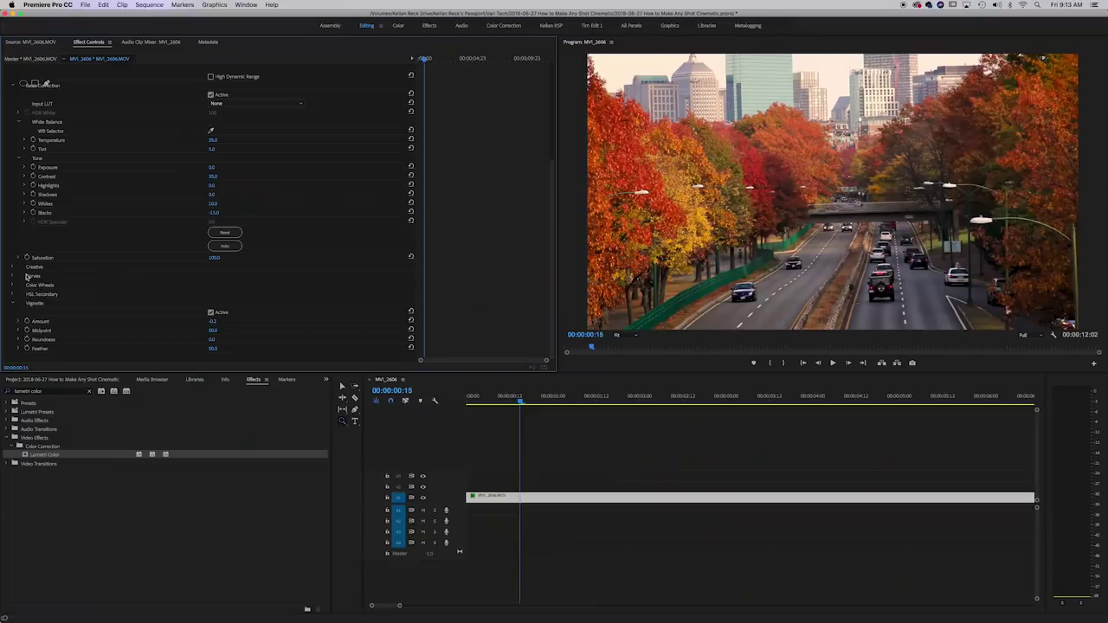
{"action": "left_click", "coordinate": [12, 267]}
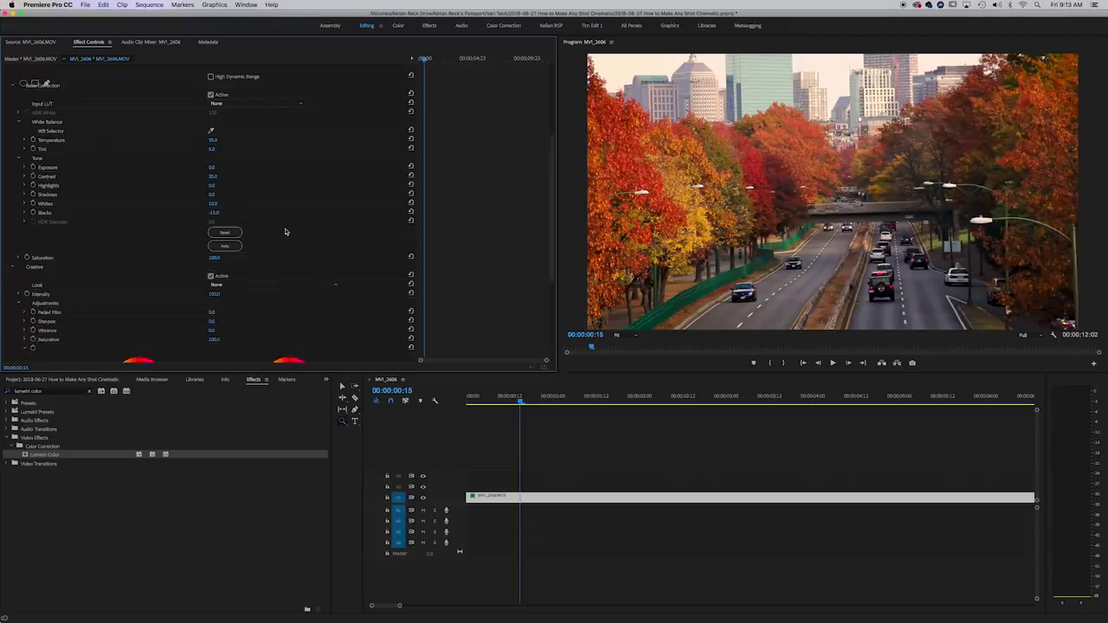
{"action": "scroll", "coordinate": [244, 285], "scroll_direction": "down", "scroll_amount": 2}
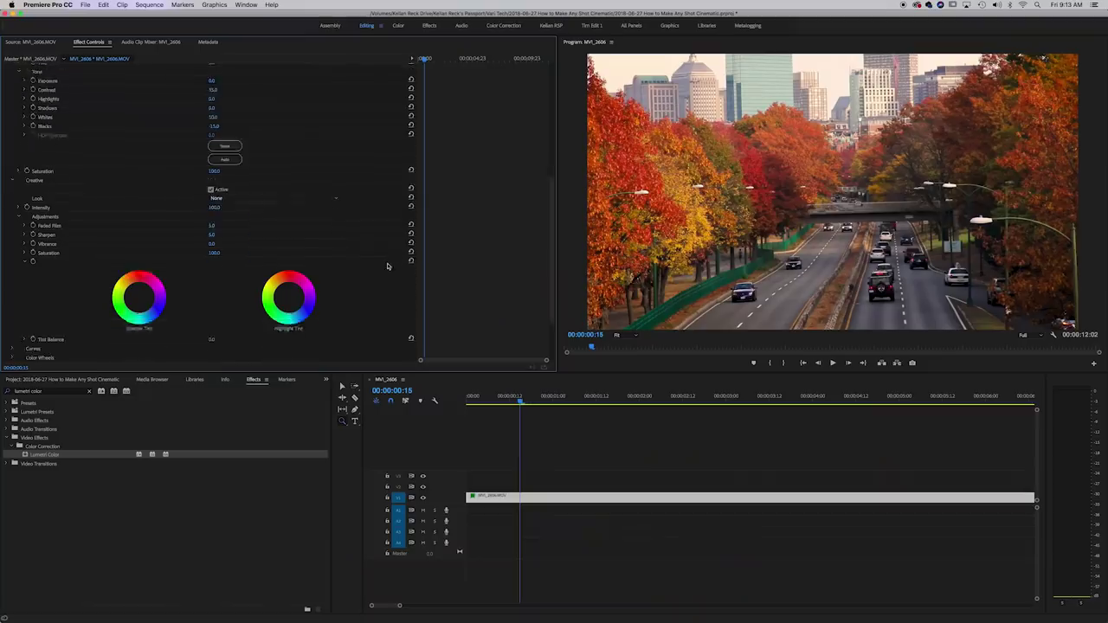
{"action": "scroll", "coordinate": [216, 173], "scroll_direction": "up", "scroll_amount": 3}
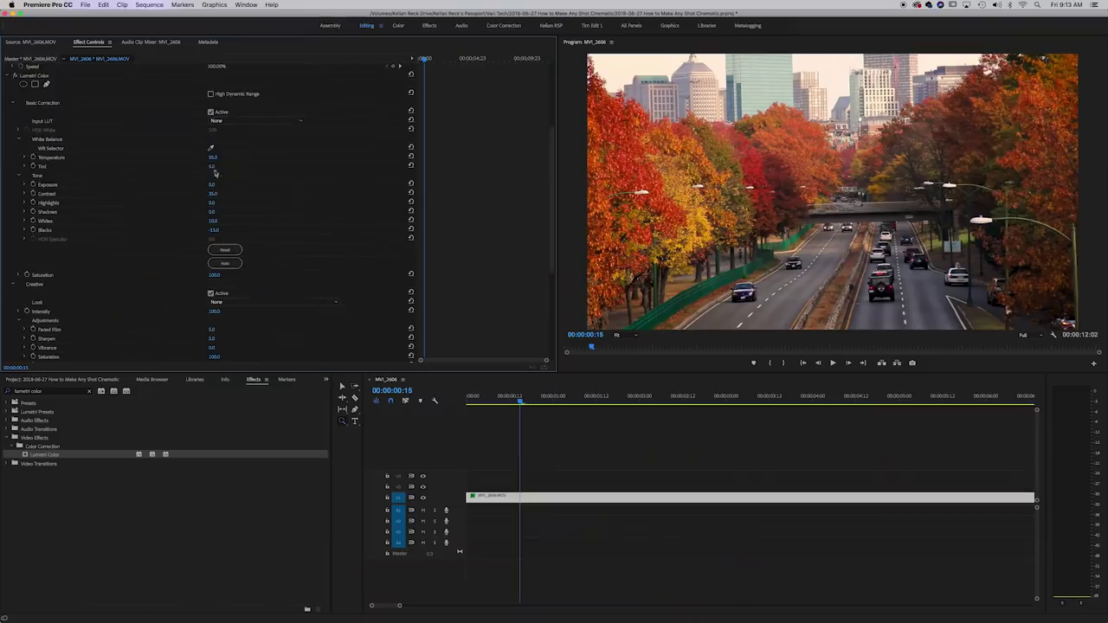
{"action": "left_click", "coordinate": [16, 75]}
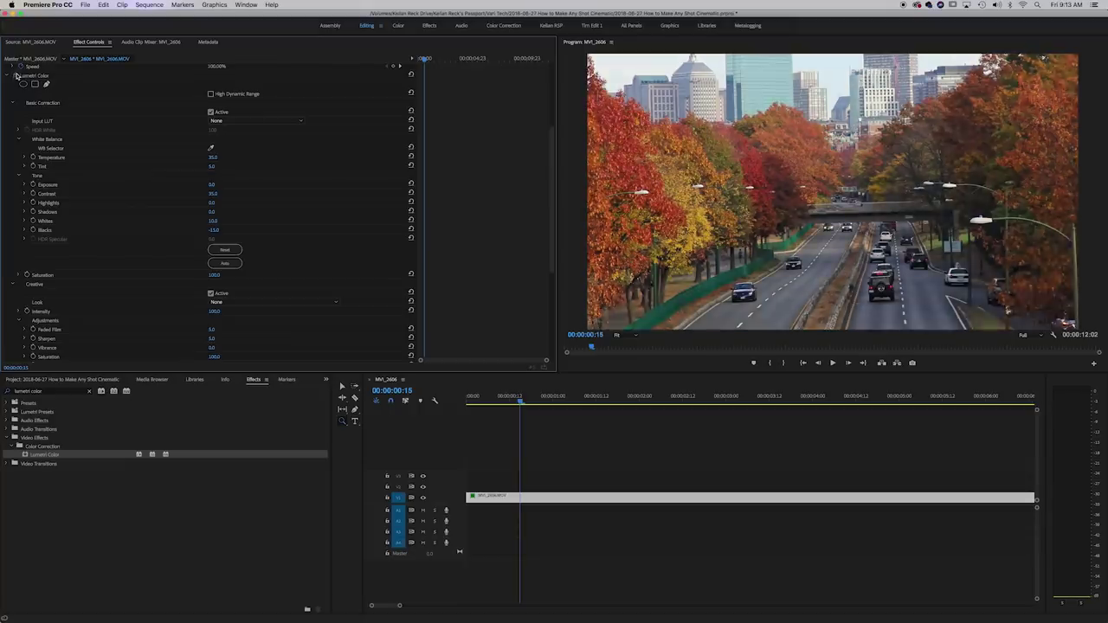
{"action": "left_click", "coordinate": [15, 76]}
{"action": "scroll", "coordinate": [356, 282], "scroll_direction": "down", "scroll_amount": 3}
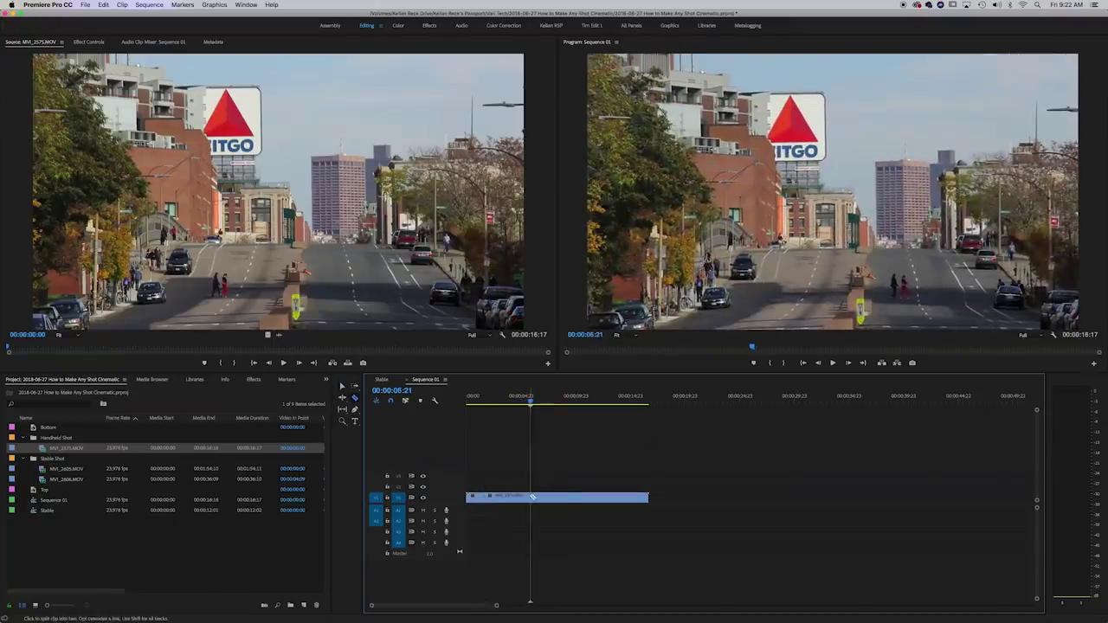
Trim the Citgo clip's start on V1 to about 00:00:04:07 and play it from the beginning
{"action": "left_click_drag", "start_coordinate": [475, 499], "coordinate": [485, 498]}
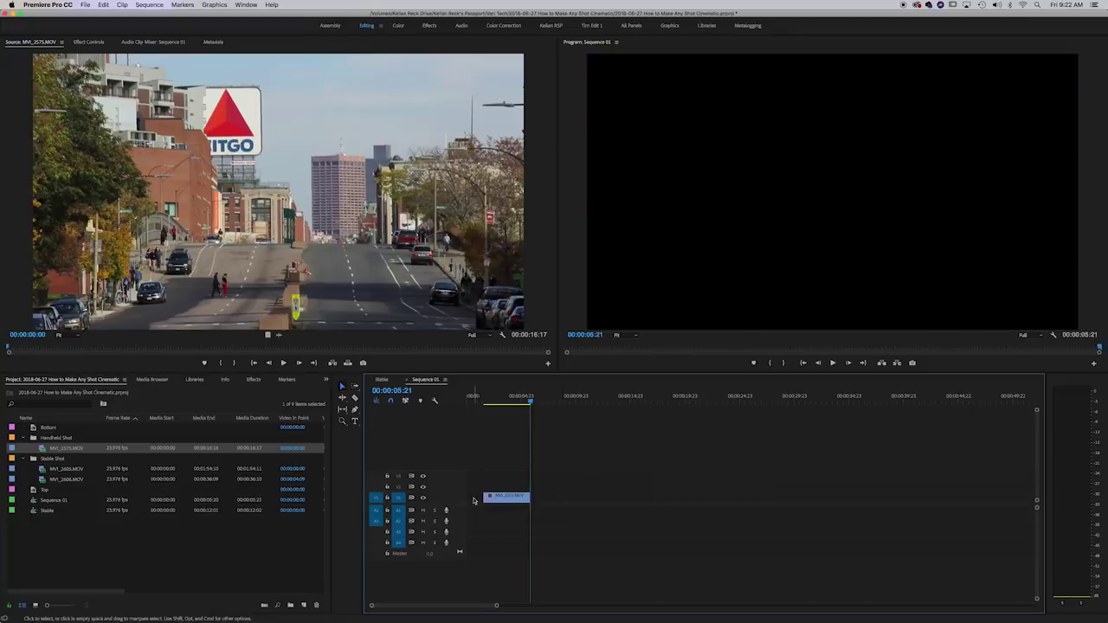
{"action": "key", "text": "Home"}
{"action": "key", "text": "space"}
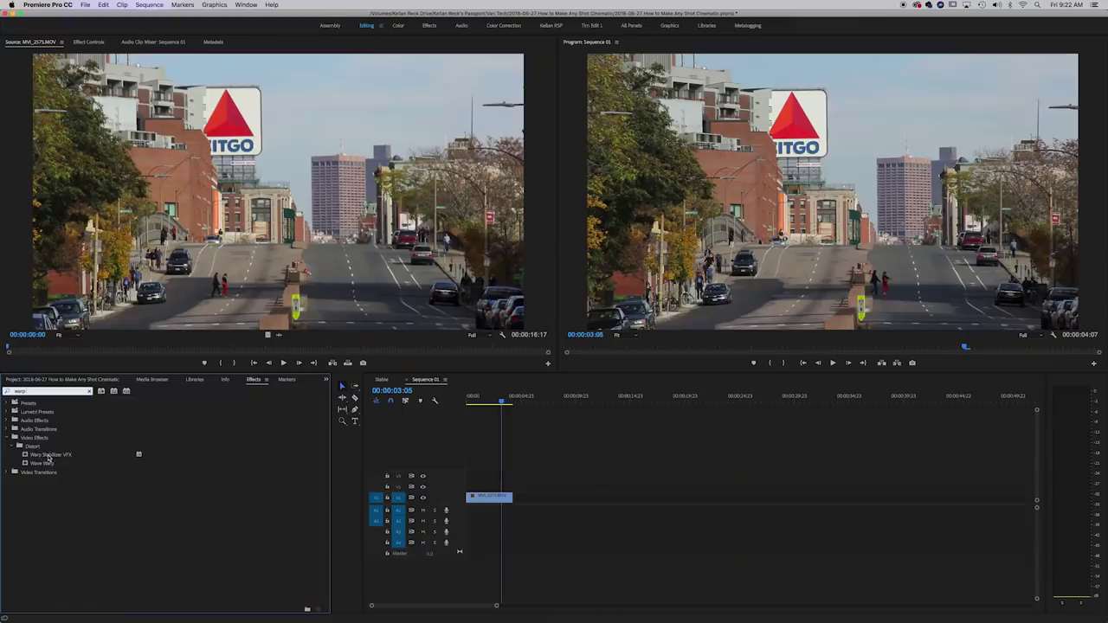
Drop Warp Stabilizer VFX onto the Citgo clip on V1 and scrub it once analysis finishes
{"action": "left_click", "coordinate": [45, 456]}
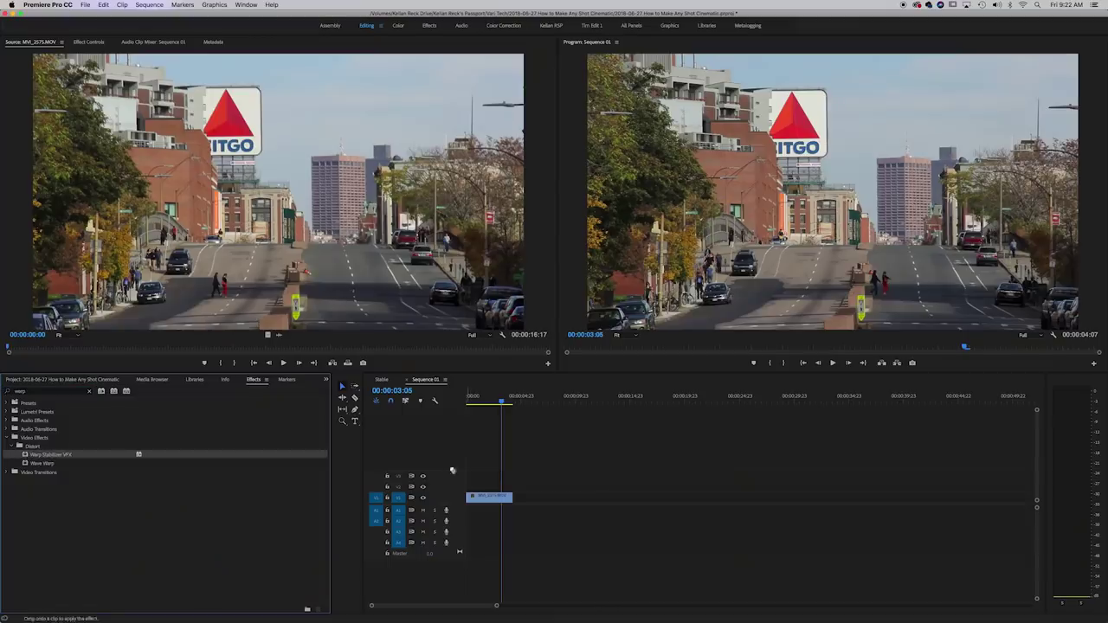
{"action": "left_click_drag", "start_coordinate": [487, 496], "coordinate": [488, 496]}
{"action": "left_click_drag", "start_coordinate": [494, 392], "coordinate": [487, 394]}
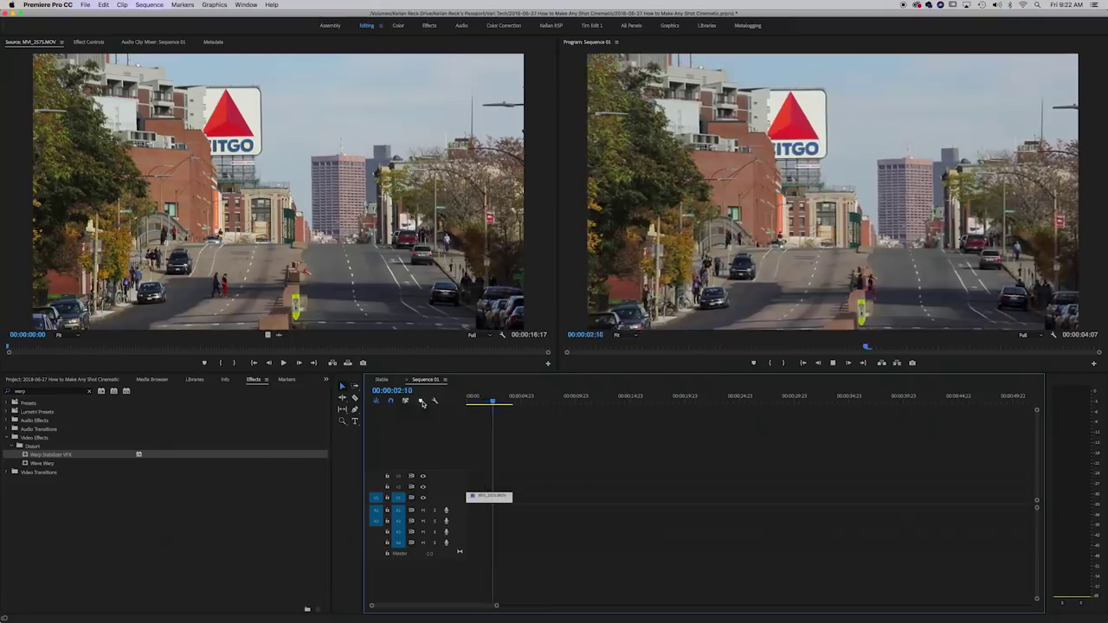
{"action": "left_click", "coordinate": [488, 397]}
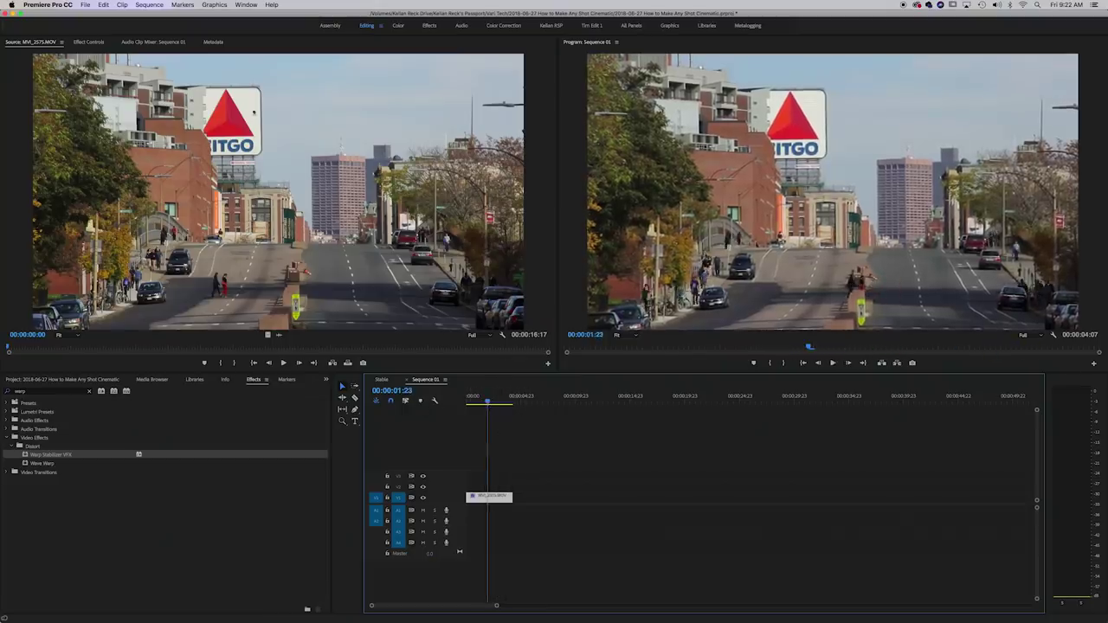
Set the Citgo clip's Warp Stabilizer VFX Result to No Motion in Effect Controls
{"action": "left_click", "coordinate": [94, 42]}
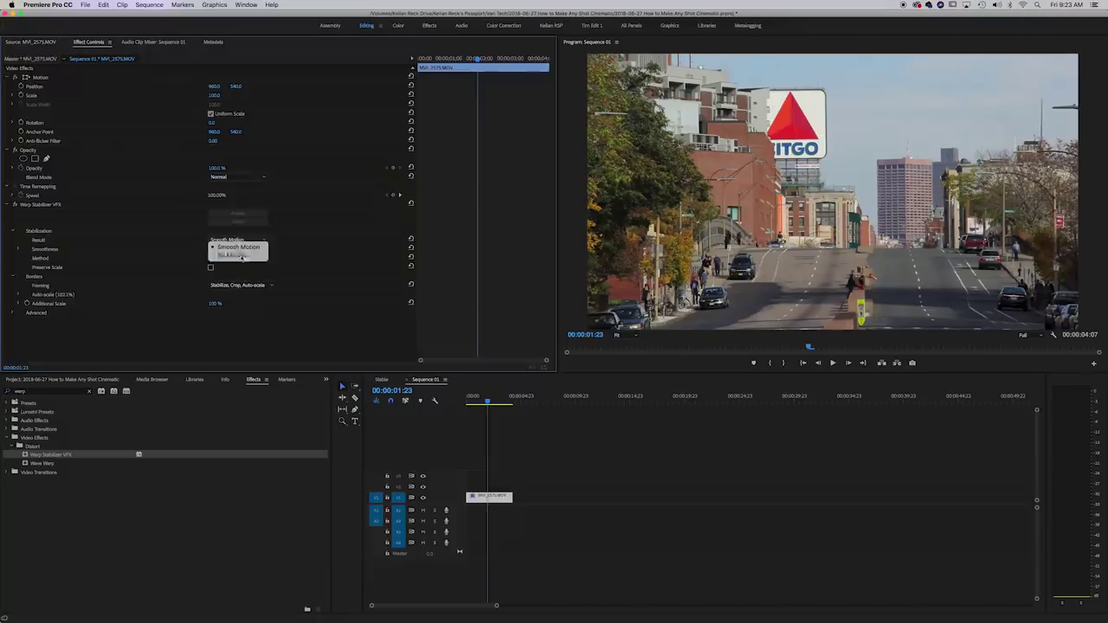
{"action": "left_click", "coordinate": [238, 256]}
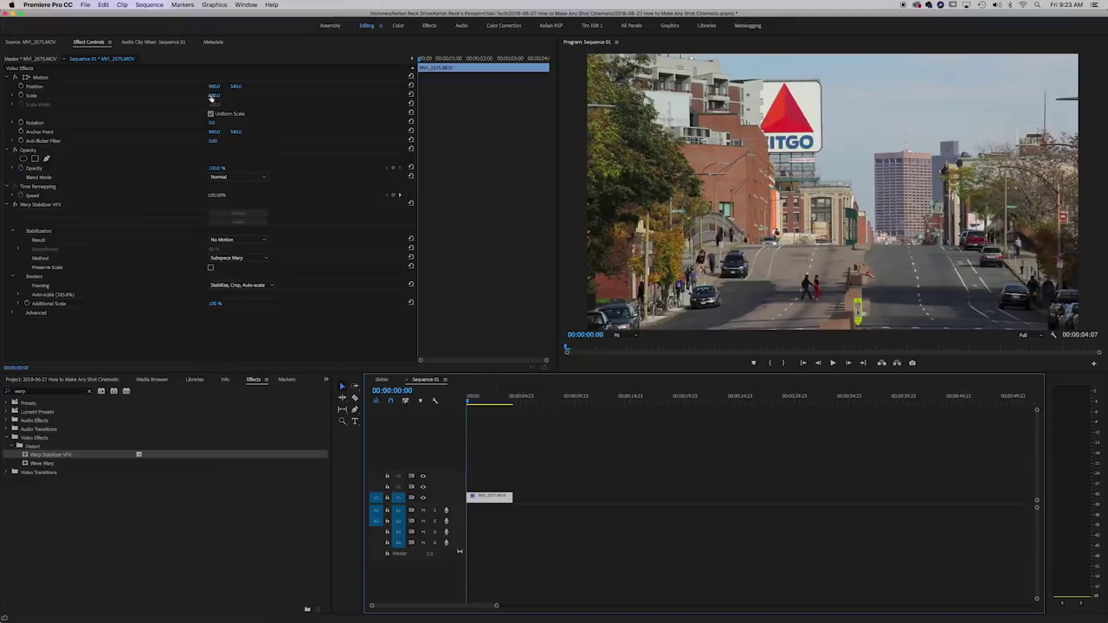
Set the stabilised Citgo clip's Scale to 108
{"action": "left_click", "coordinate": [213, 96]}
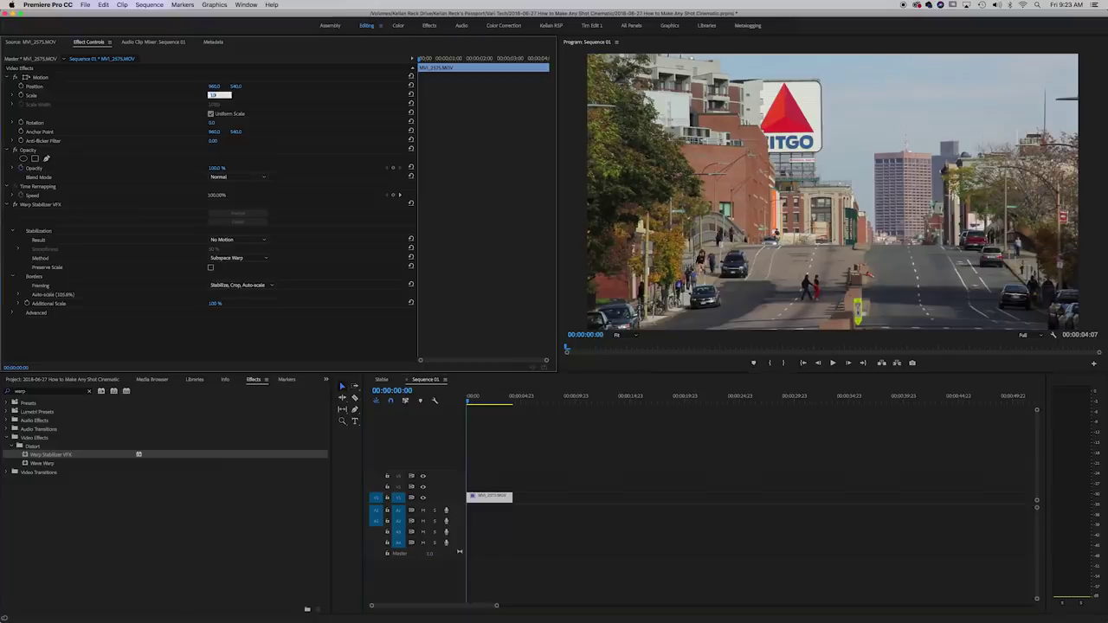
{"action": "type", "text": "108"}
{"action": "key", "text": "Return"}
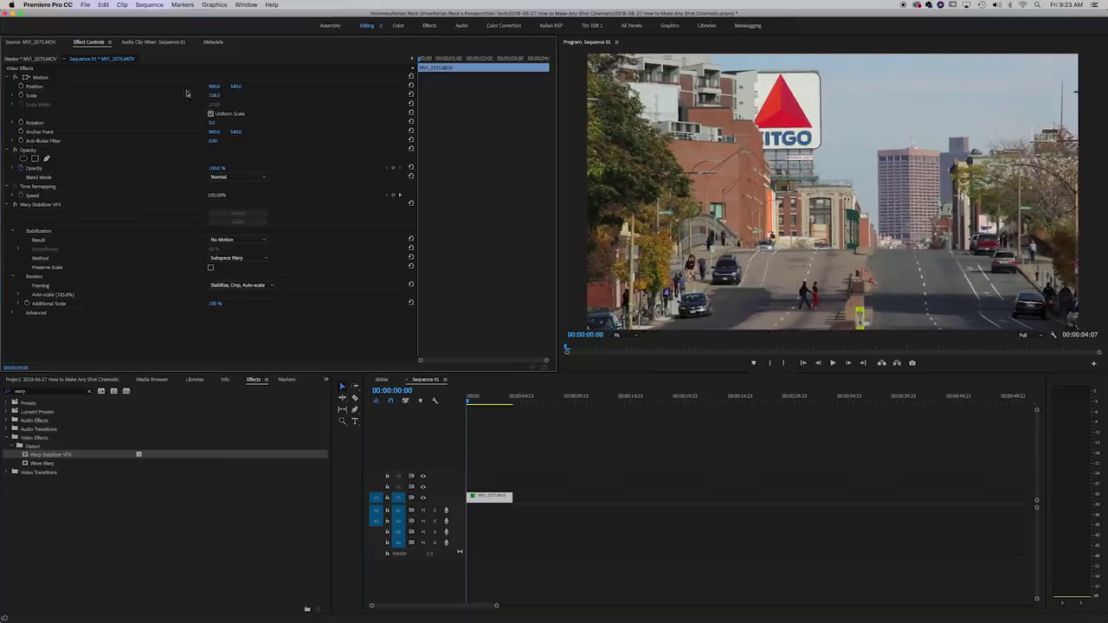
Keyframe Position X from 1027 at the start to 883 at the end, then play the pan
{"action": "left_click", "coordinate": [20, 86]}
{"action": "left_click", "coordinate": [32, 78]}
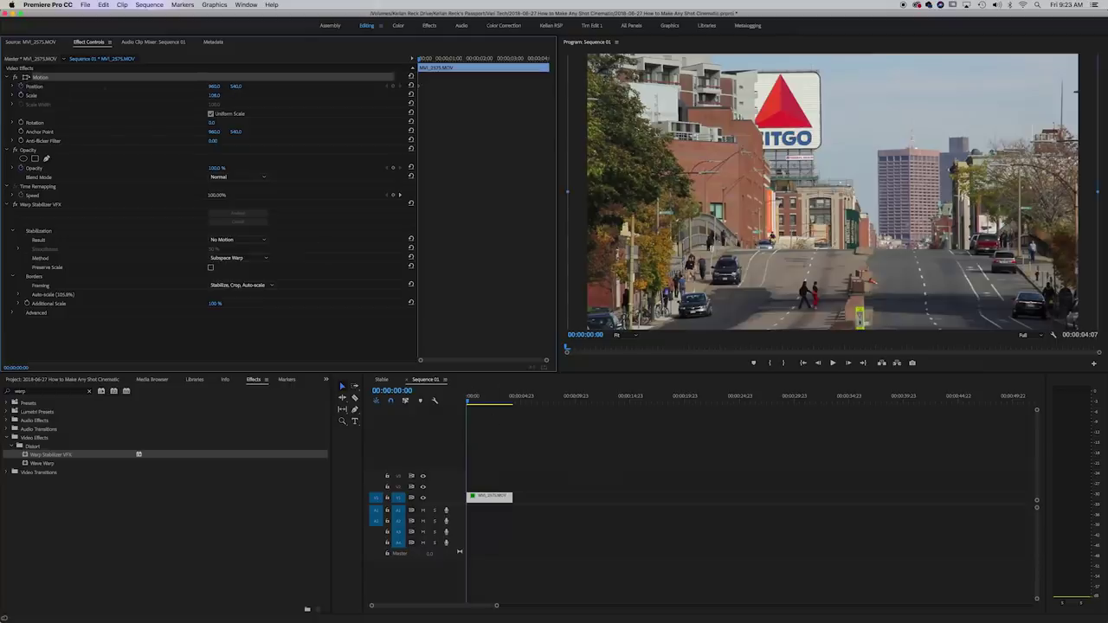
{"action": "left_click_drag", "start_coordinate": [214, 87], "coordinate": [272, 87]}
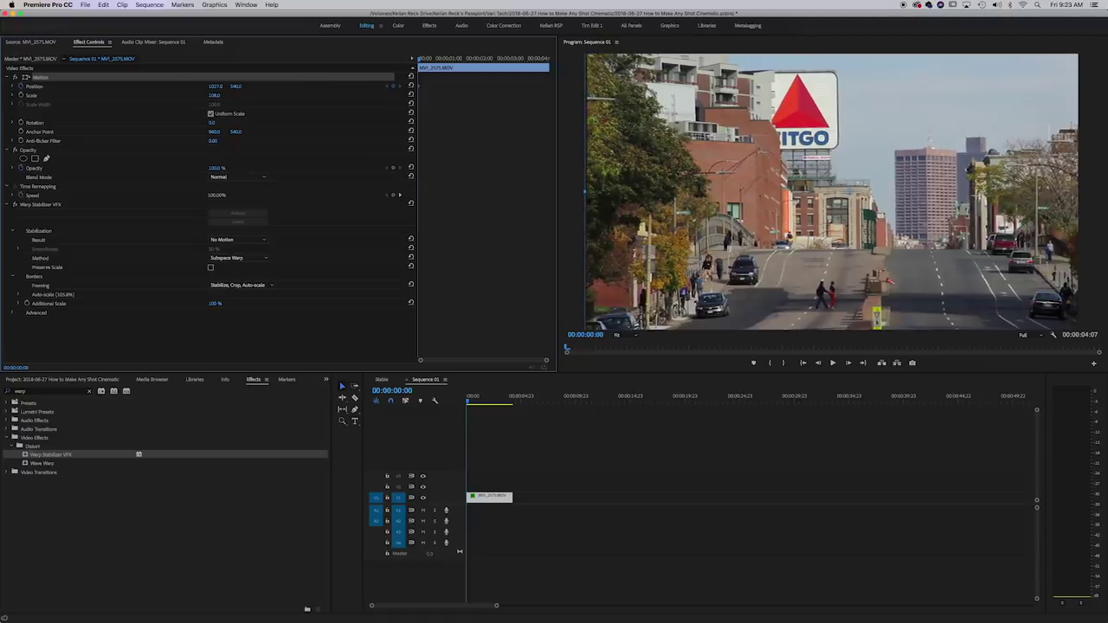
{"action": "key", "text": "End"}
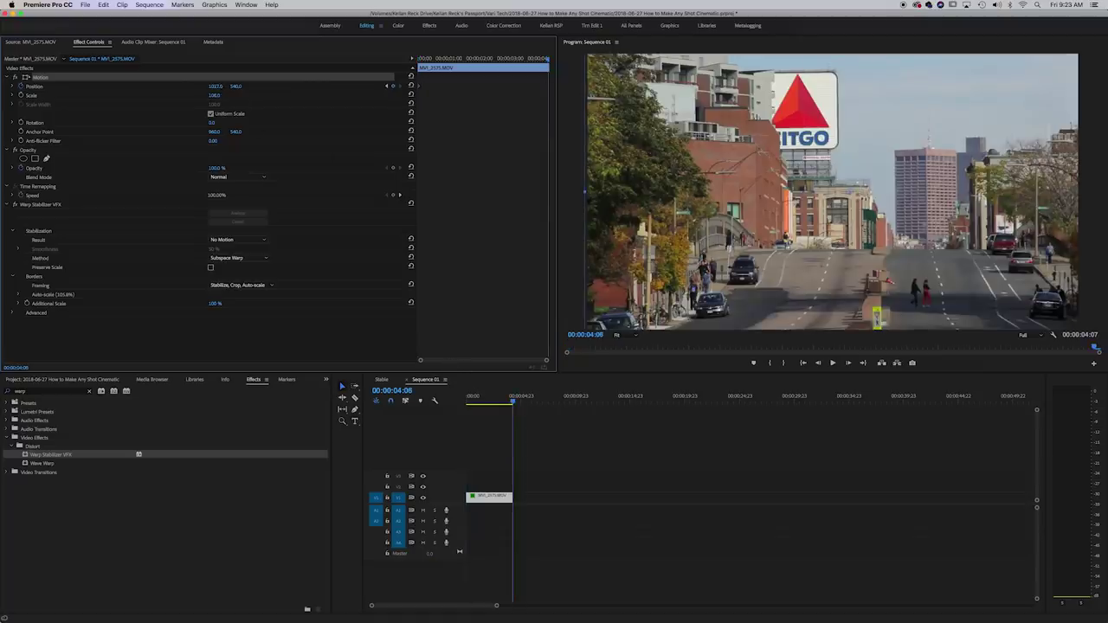
{"action": "left_click_drag", "start_coordinate": [214, 87], "coordinate": [89, 87]}
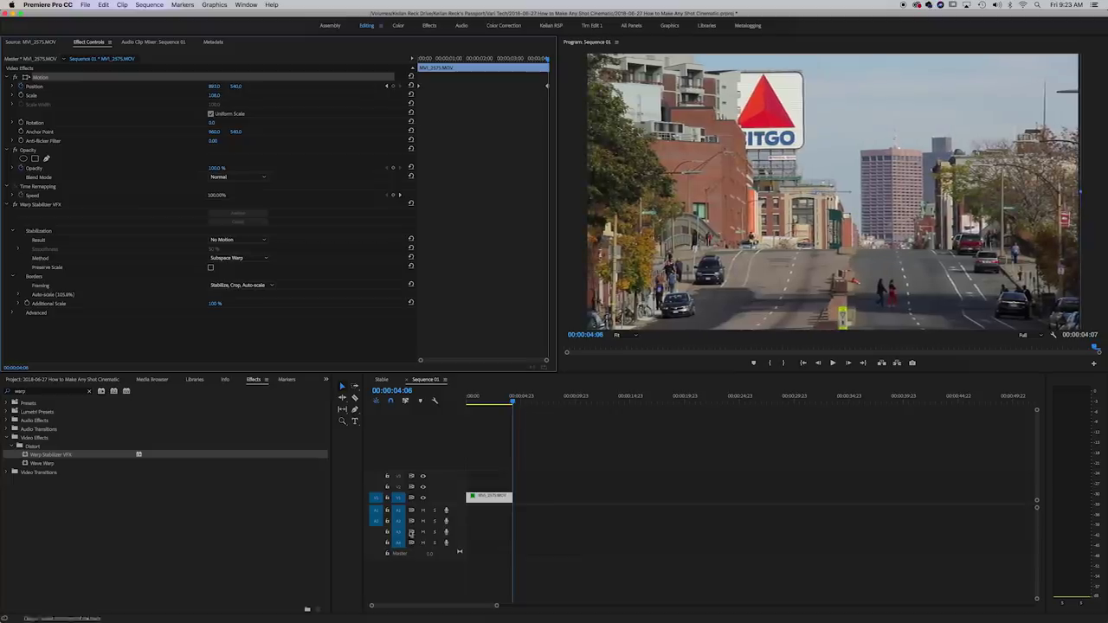
{"action": "key", "text": "space"}
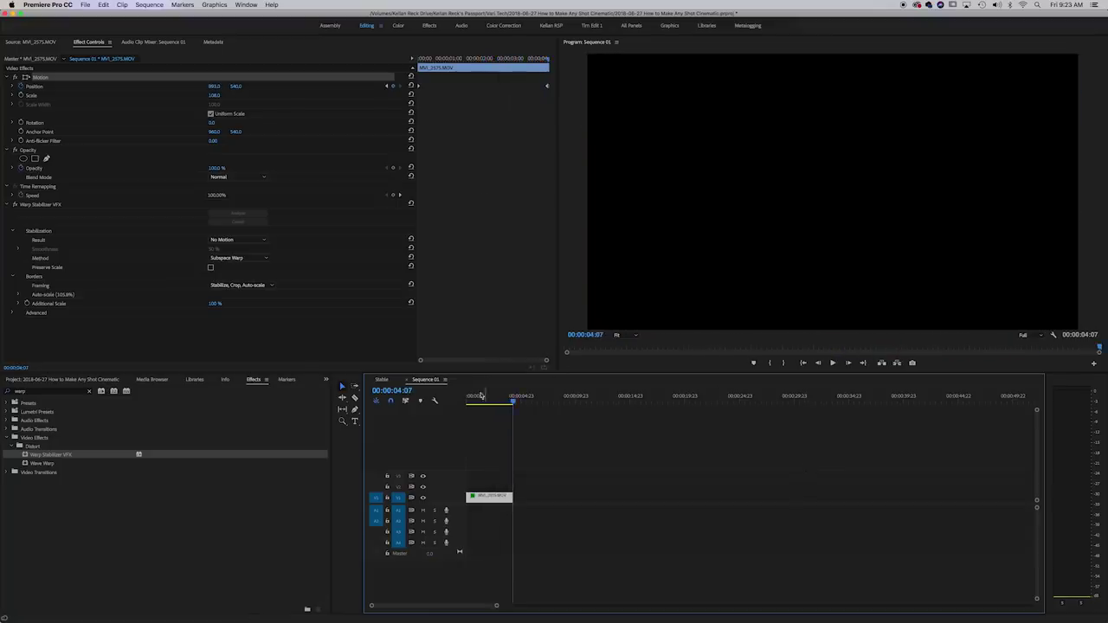
{"action": "left_click_drag", "start_coordinate": [481, 395], "coordinate": [506, 396]}
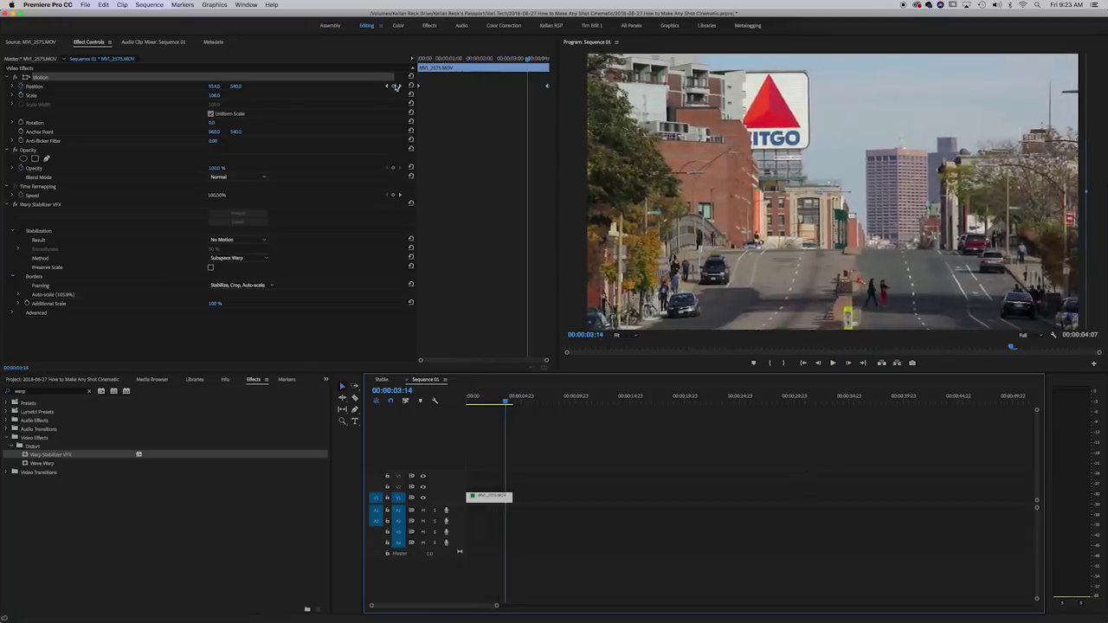
{"action": "left_click", "coordinate": [400, 87]}
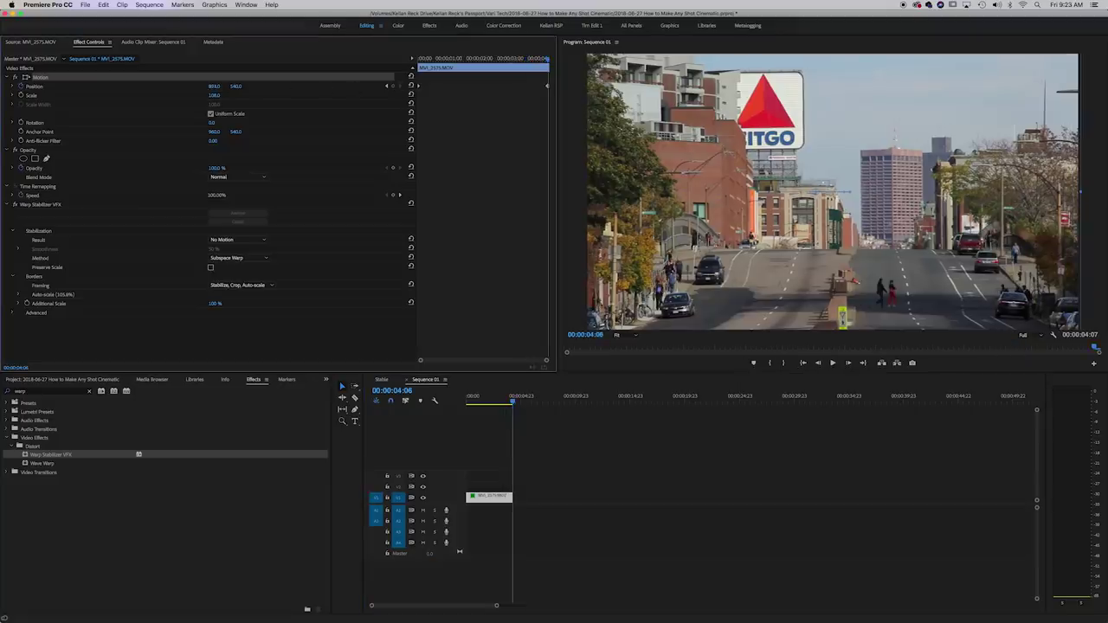
{"action": "key", "text": "Left"}
{"action": "key", "text": "Left"}
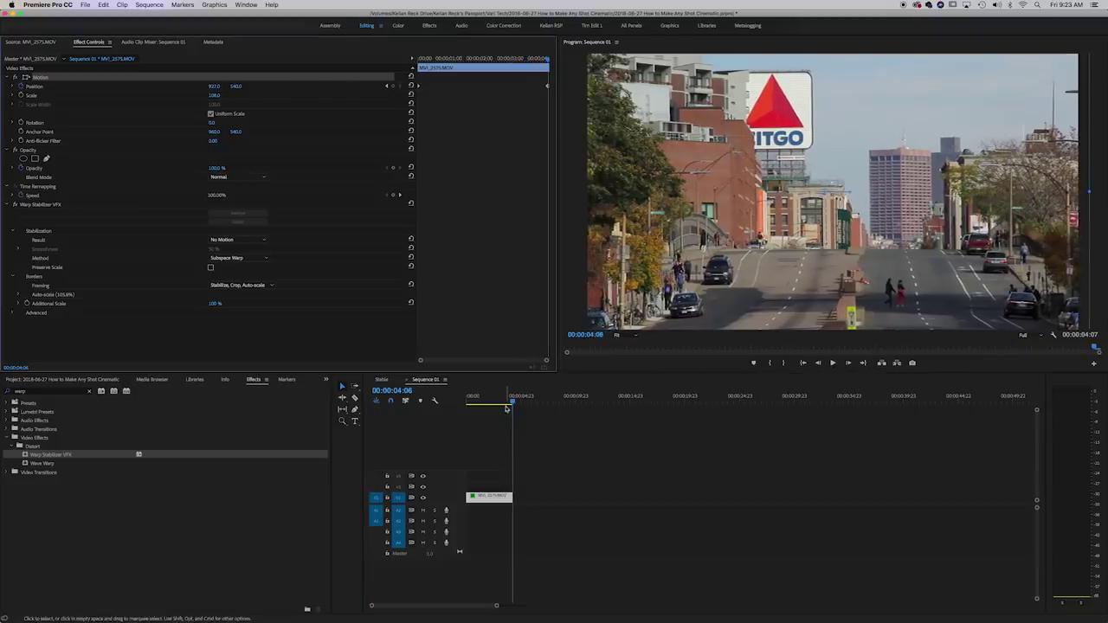
{"action": "key", "text": "Home"}
{"action": "key", "text": "space"}
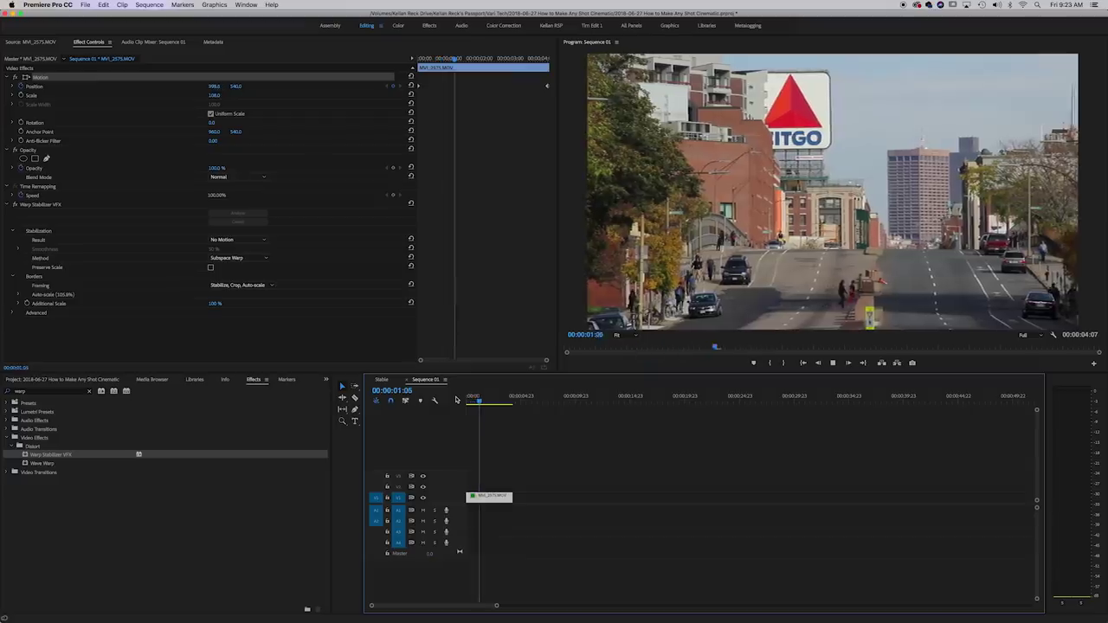